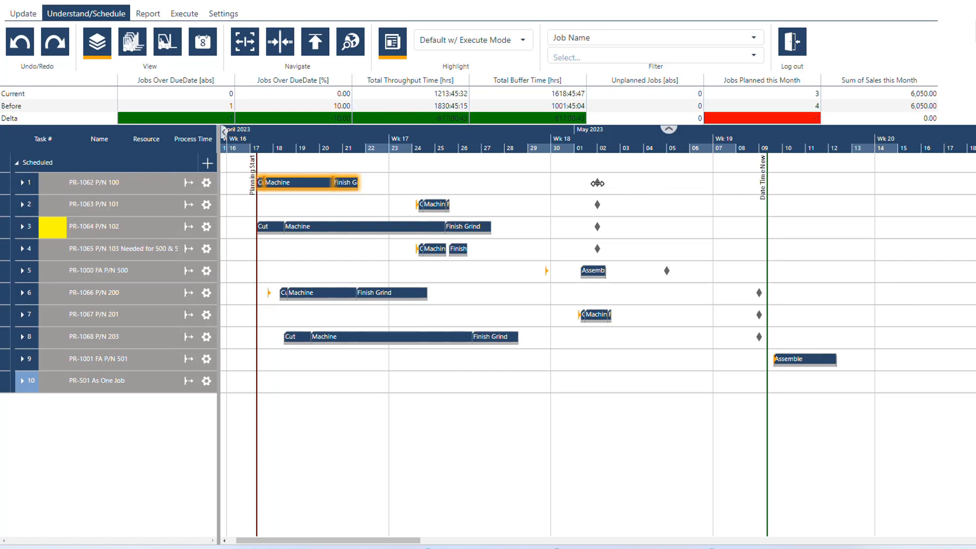
Test delaying the Finish Grind task of job PR-1062 P/N 100 to about May 5, and undo the move
mouse_move(597, 183)
click(22, 183)
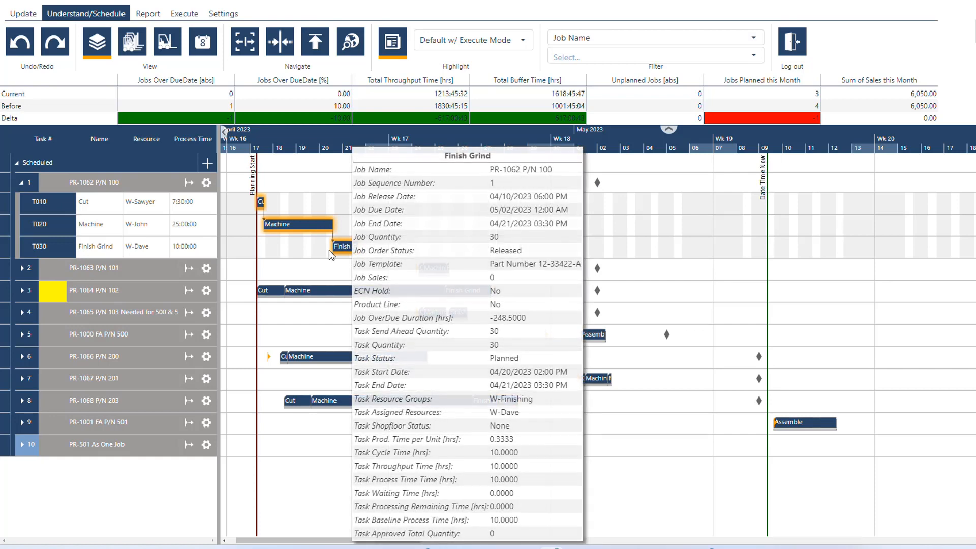
drag(345, 246, 682, 240)
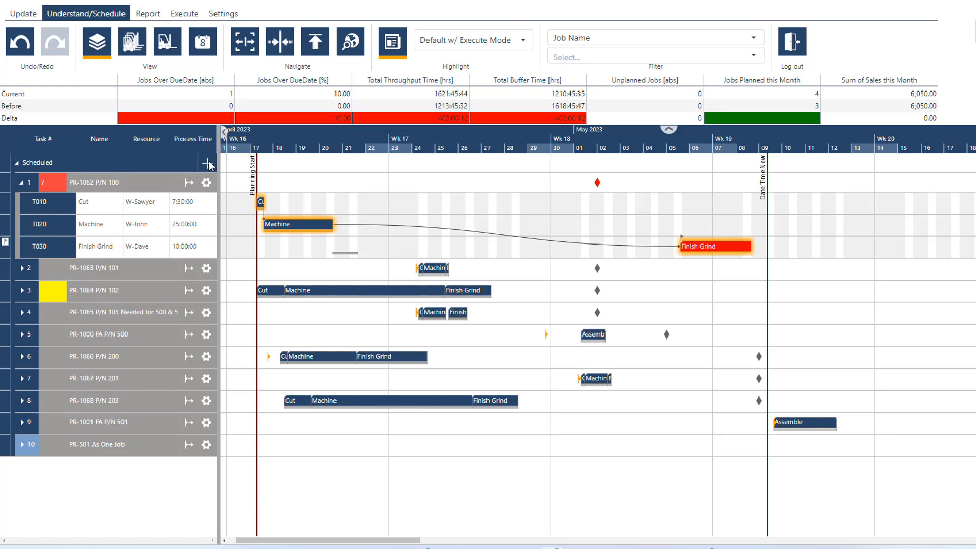
click(20, 42)
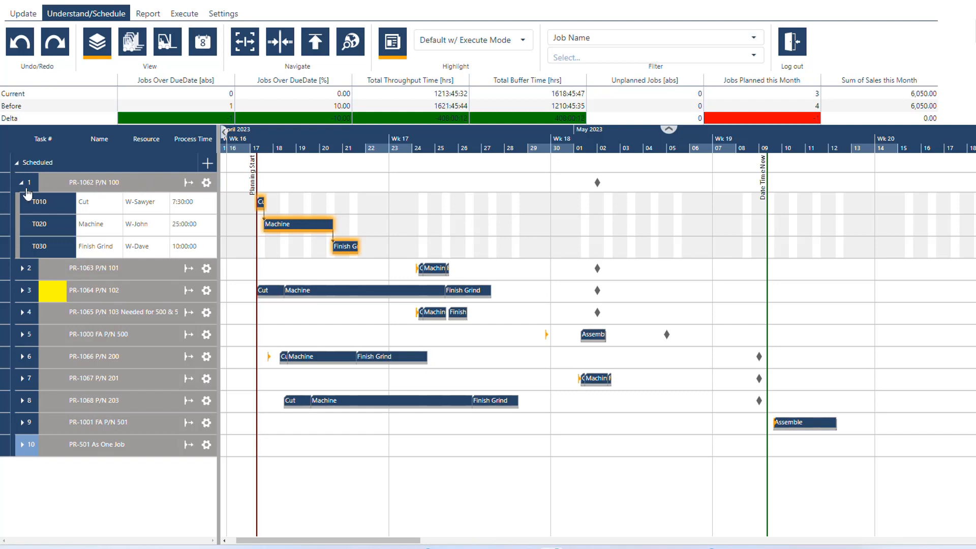
click(22, 183)
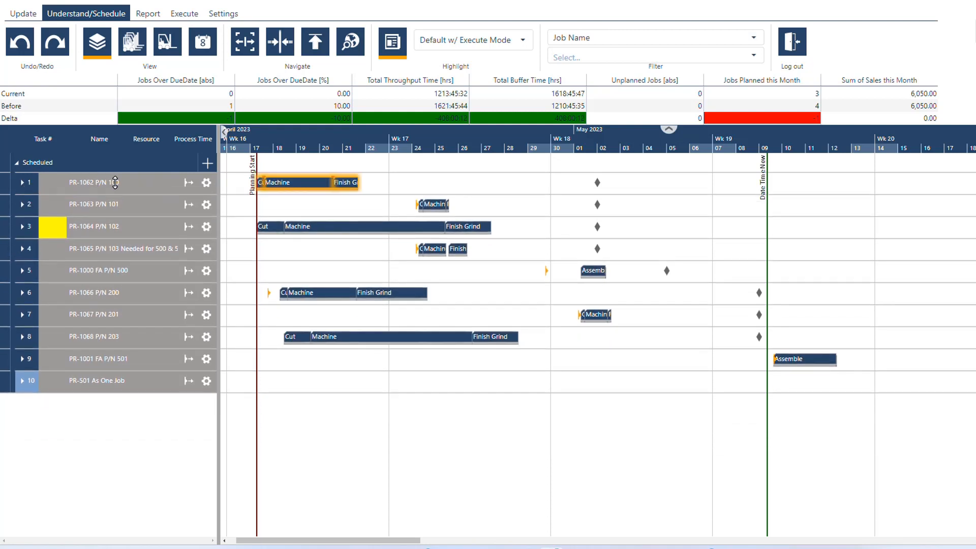
Set PR-1062 P/N 100, PR-1063 P/N 101, PR-1064 P/N 102 and PR-1065 P/N 103 as predecessors of job PR-1000 FA P/N 500
right_click(167, 272)
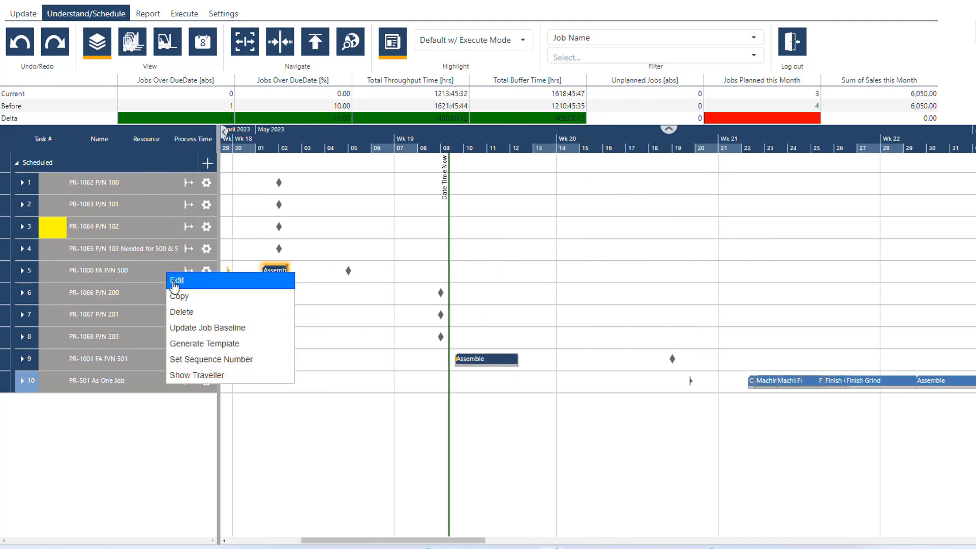
click(179, 283)
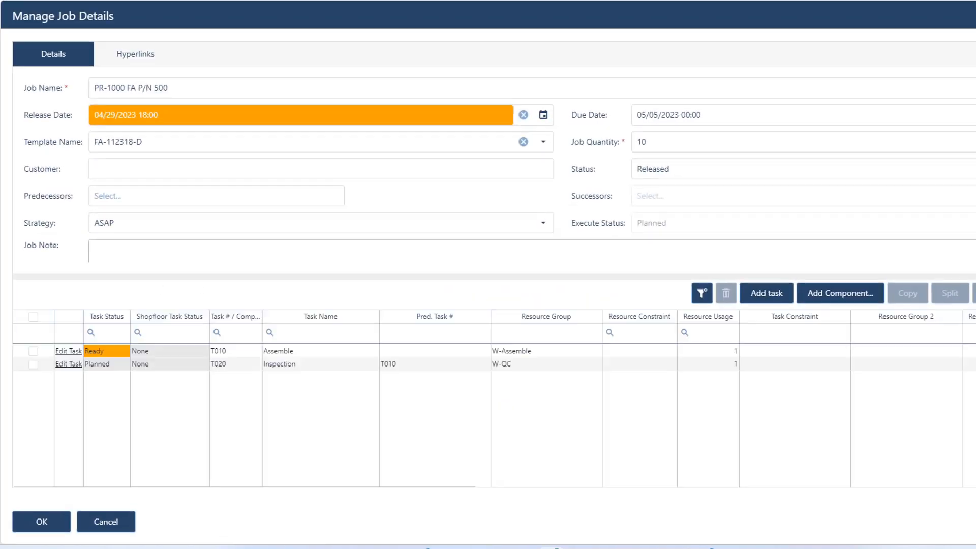
click(179, 198)
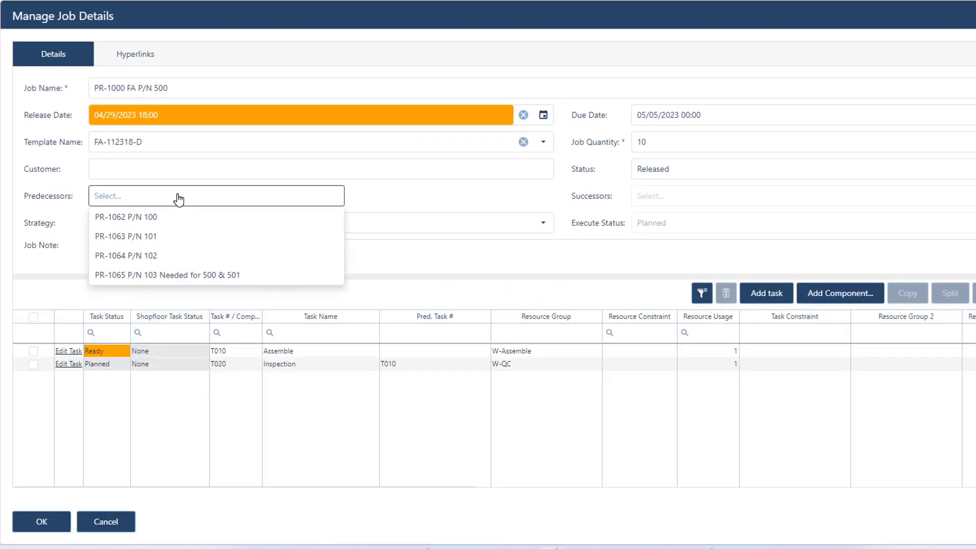
click(186, 217)
click(191, 197)
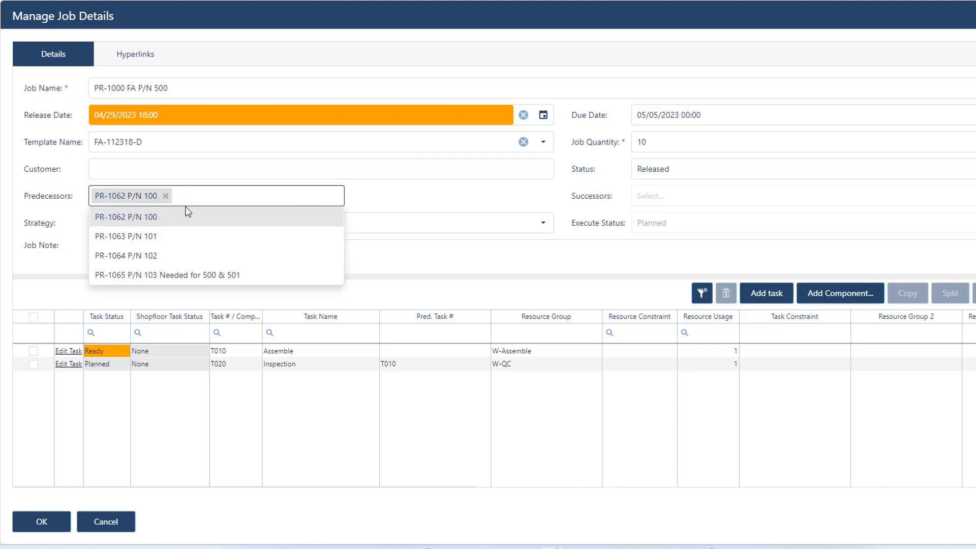
click(171, 237)
click(276, 197)
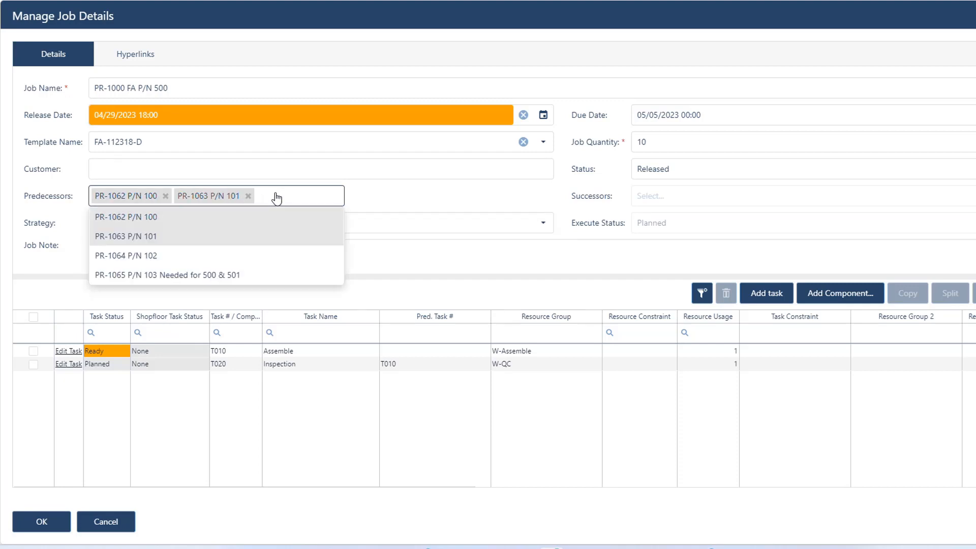
click(209, 255)
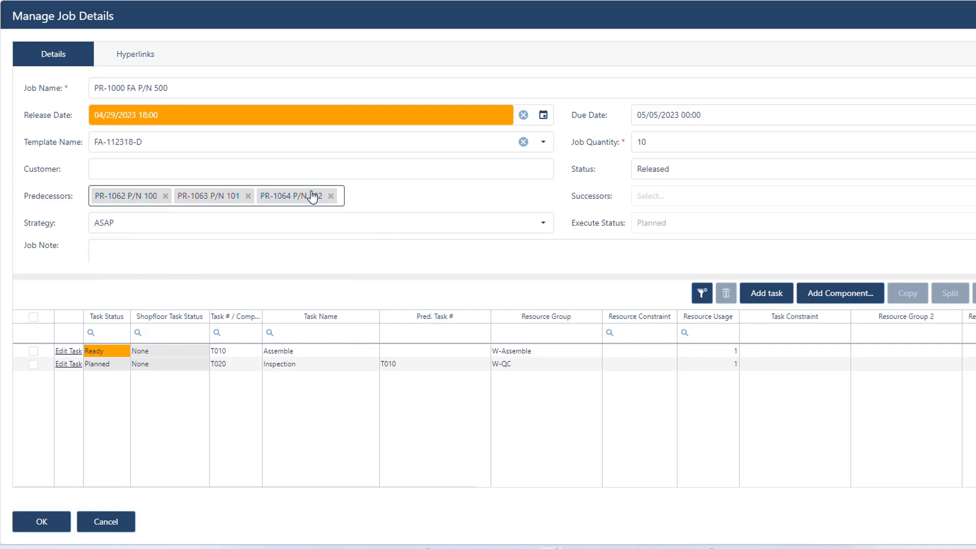
click(312, 196)
click(164, 274)
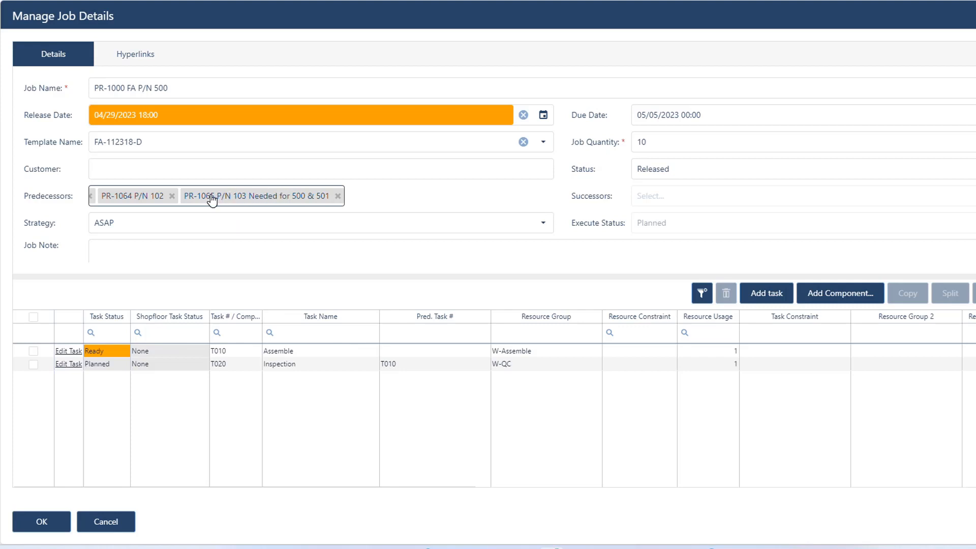
click(48, 523)
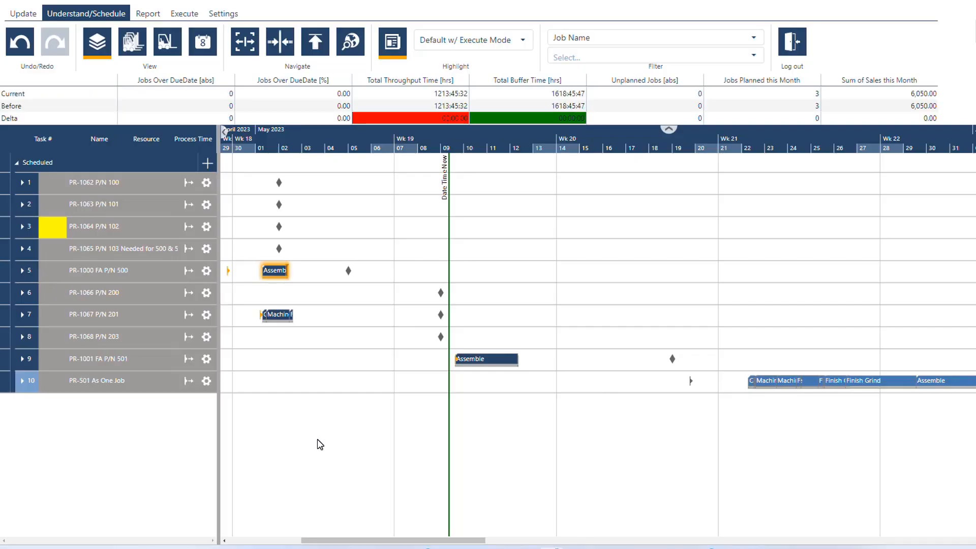
Test delaying the Finish Grind task of PR-1062 P/N 100 to about May 9 with its assembly linked, and undo the move
drag(320, 440, 721, 414)
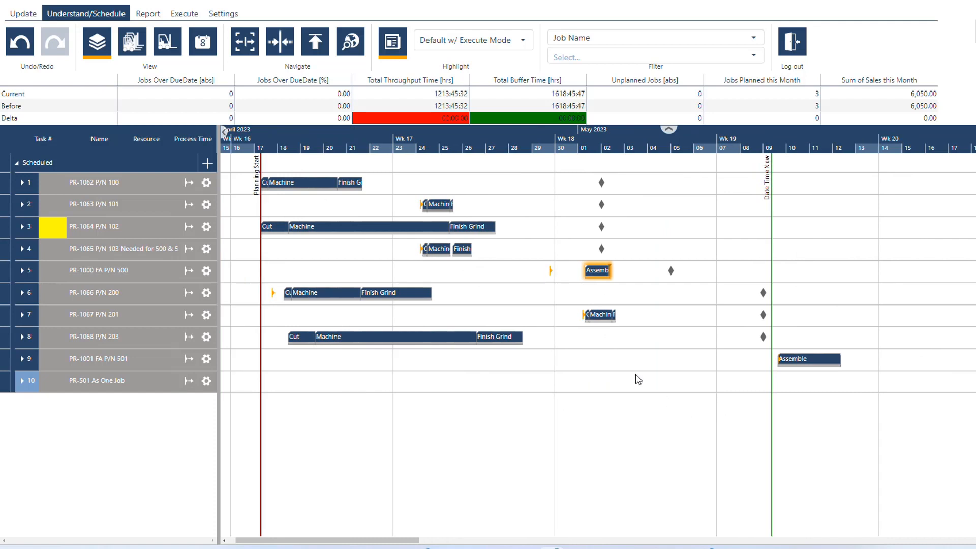
click(393, 226)
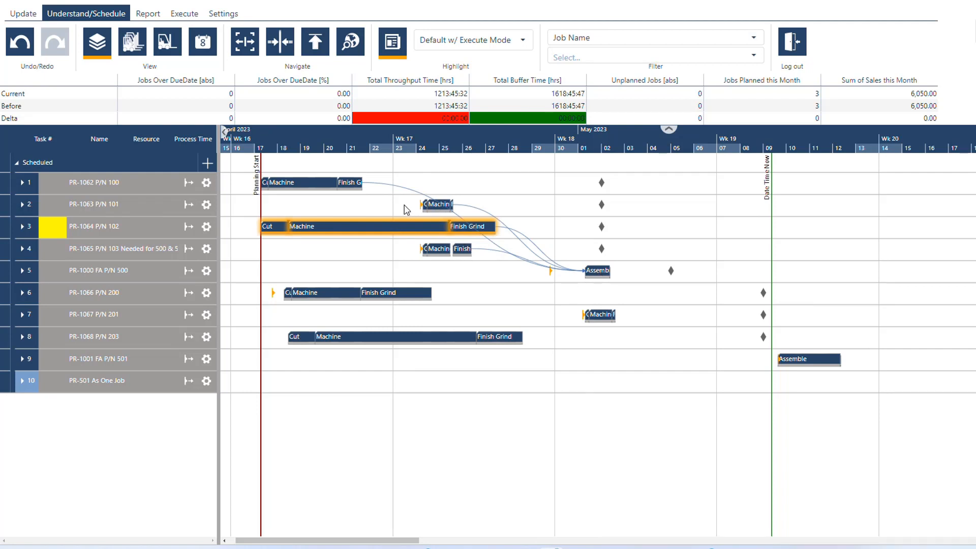
drag(349, 183, 789, 191)
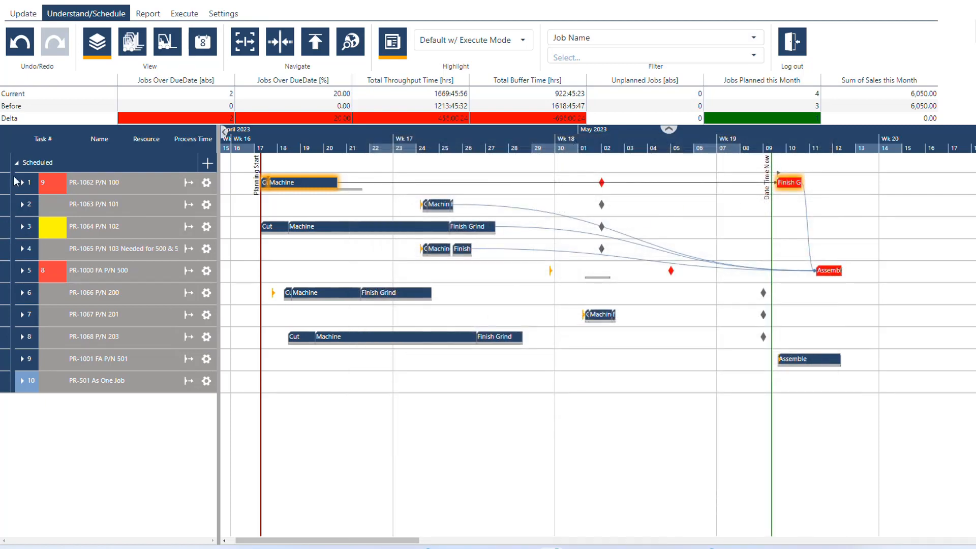
click(20, 42)
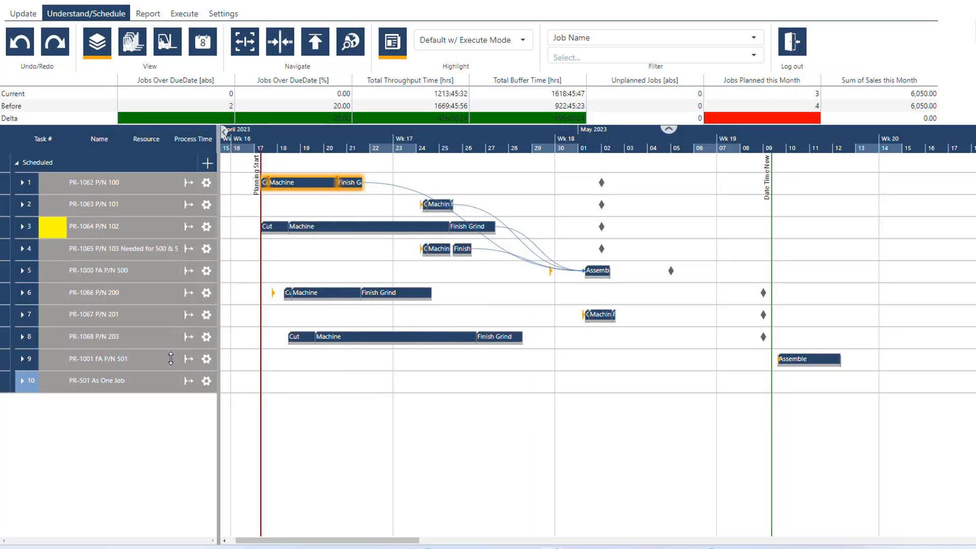
Set PR-1065 P/N 103, PR-1066 P/N 200, PR-1067 P/N 201 and PR-1068 P/N 203 as predecessors of job PR-1001 FA P/N 501
right_click(174, 359)
click(181, 367)
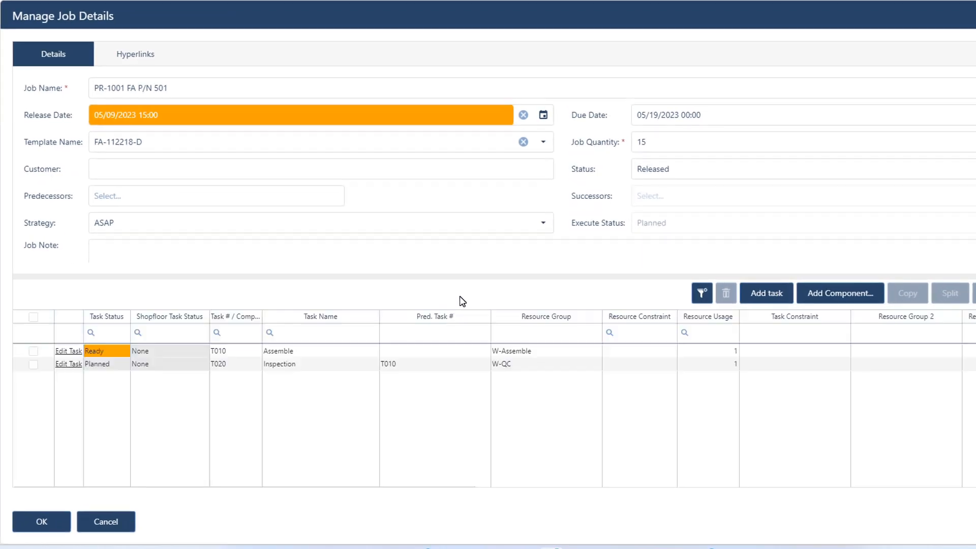
click(225, 192)
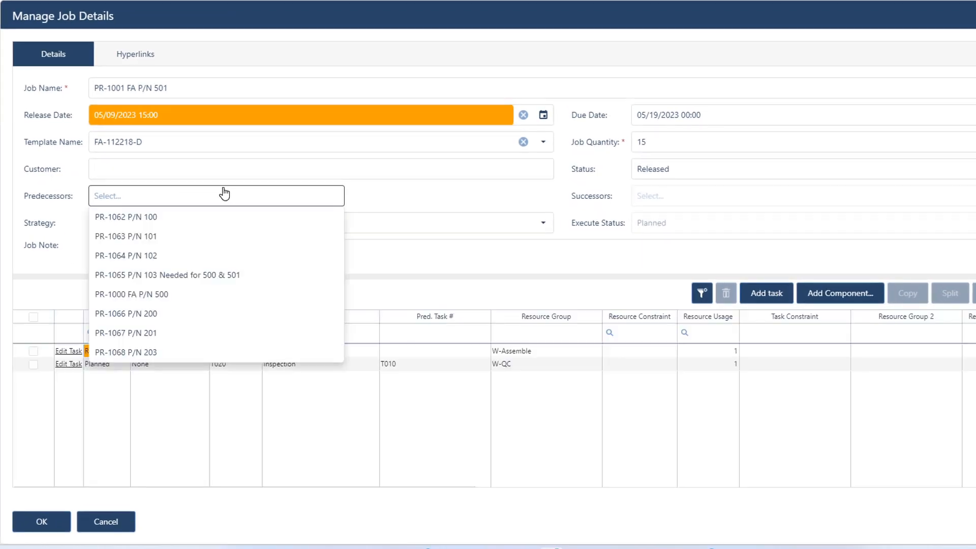
click(163, 278)
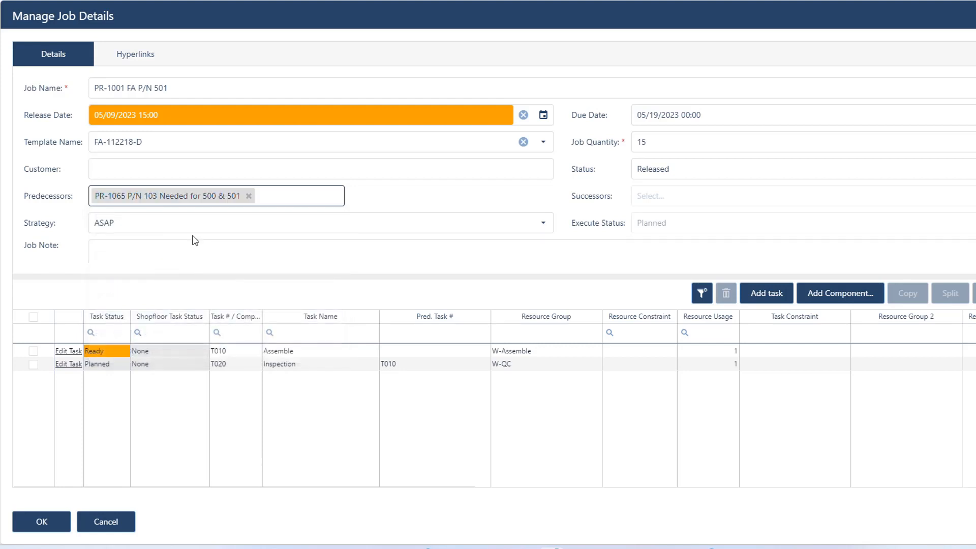
click(269, 201)
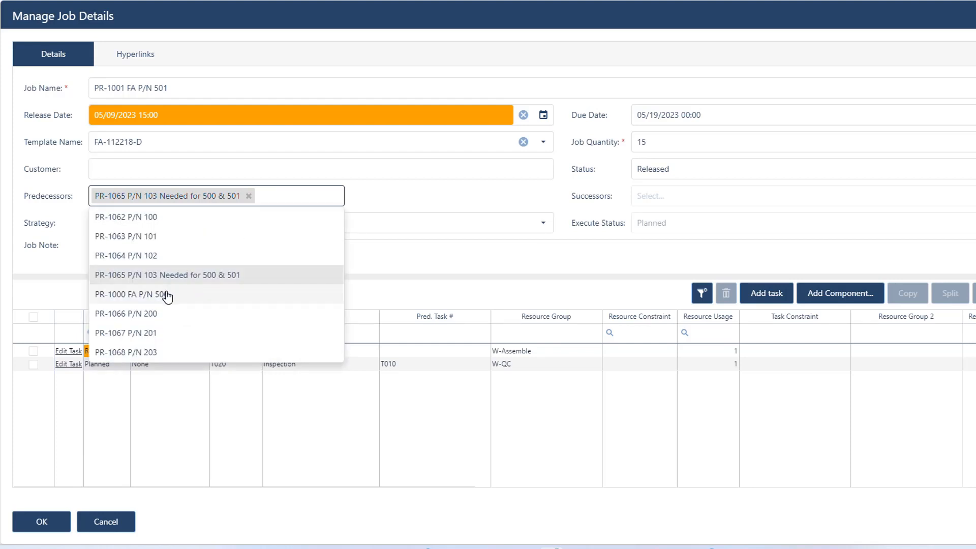
click(158, 313)
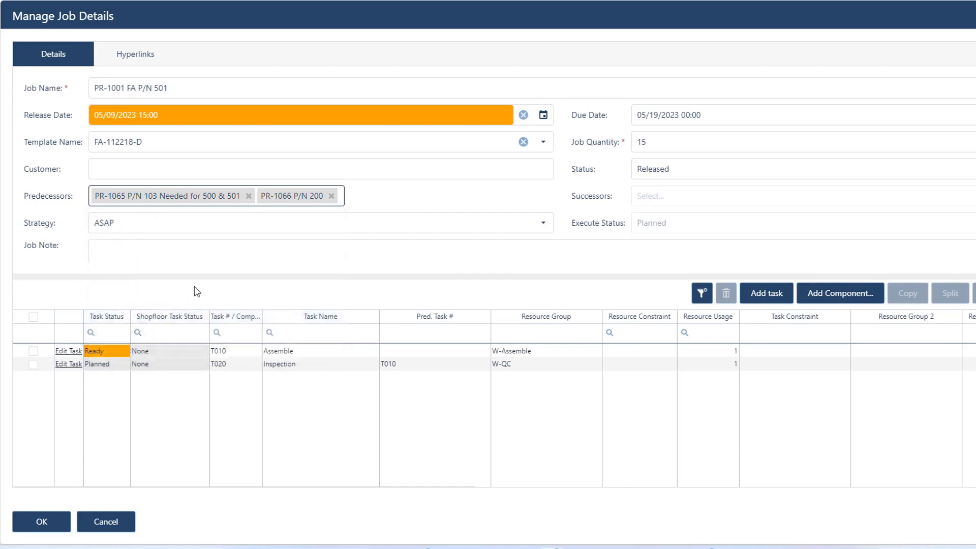
click(290, 200)
click(189, 331)
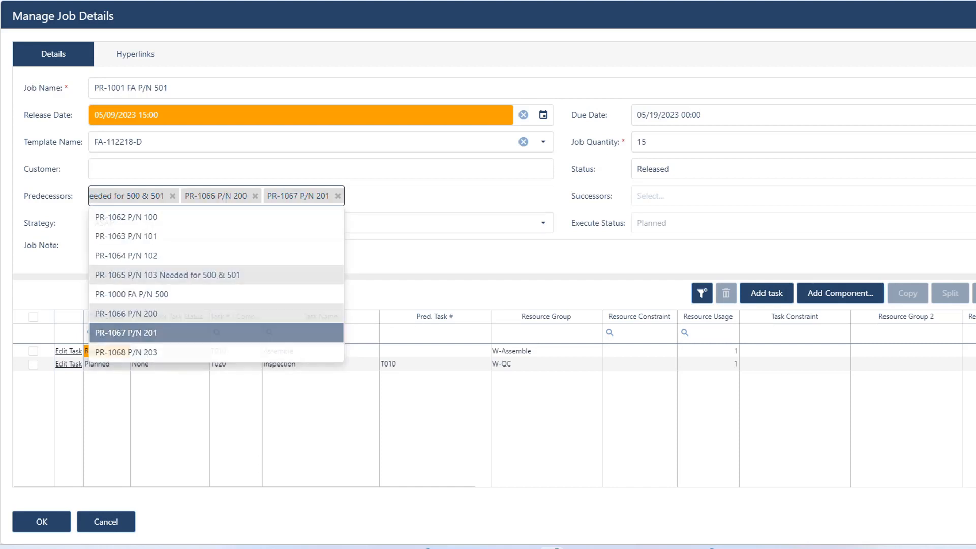
click(240, 200)
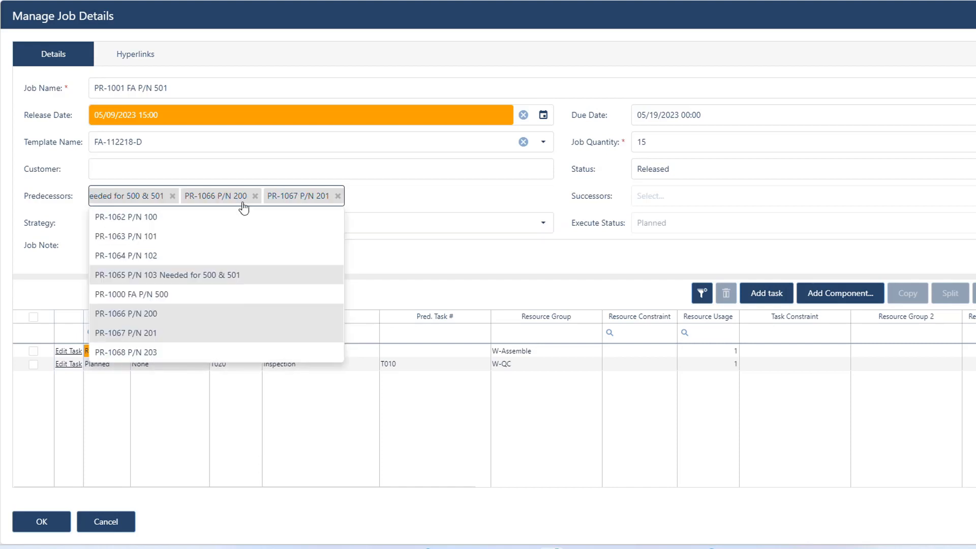
click(155, 351)
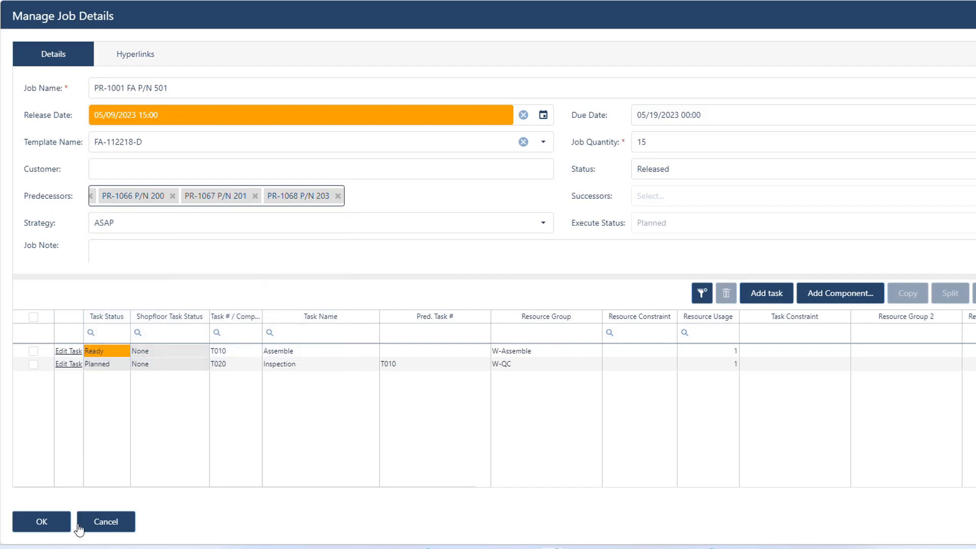
click(38, 526)
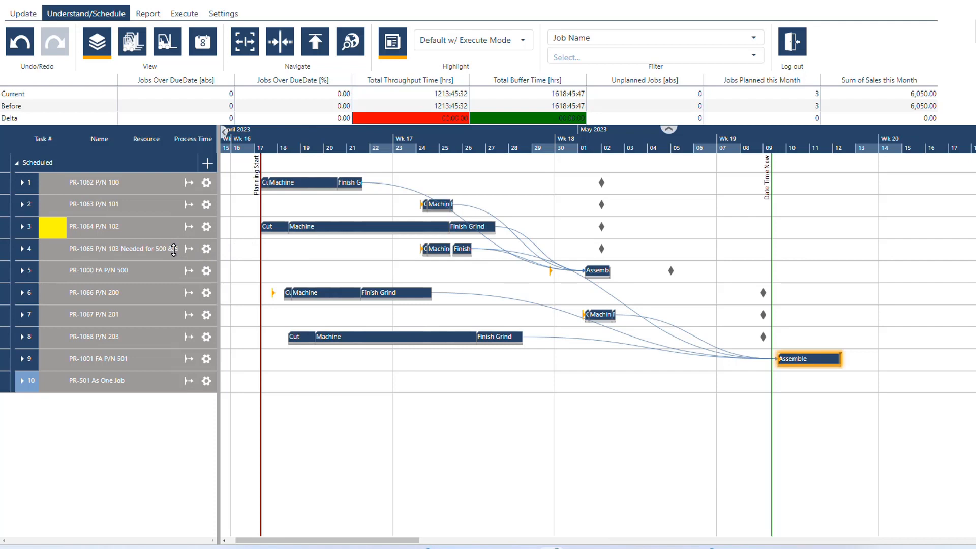
Test delaying the Finish Grind task of PR-1065 P/N 103 to about May 10 and about May 18, and undo both moves
click(174, 250)
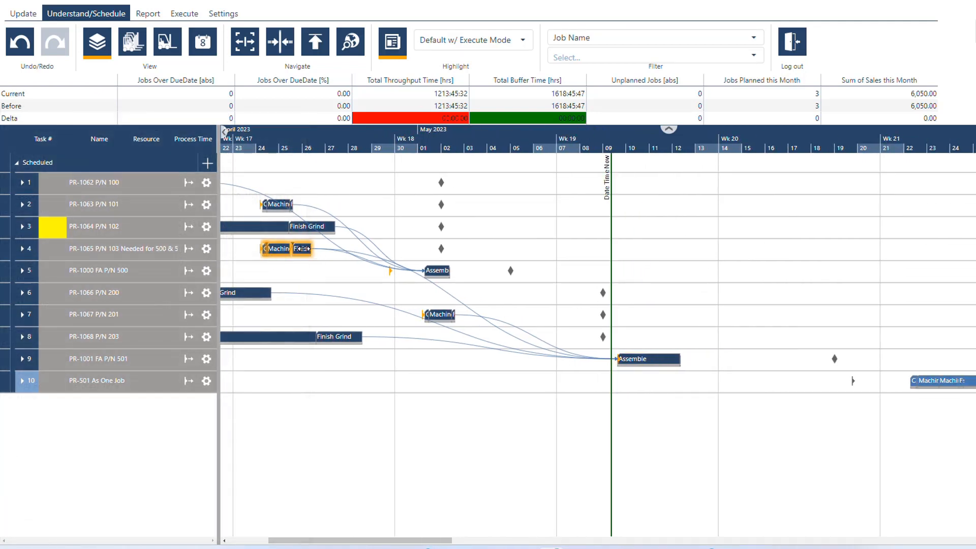
drag(303, 249, 644, 254)
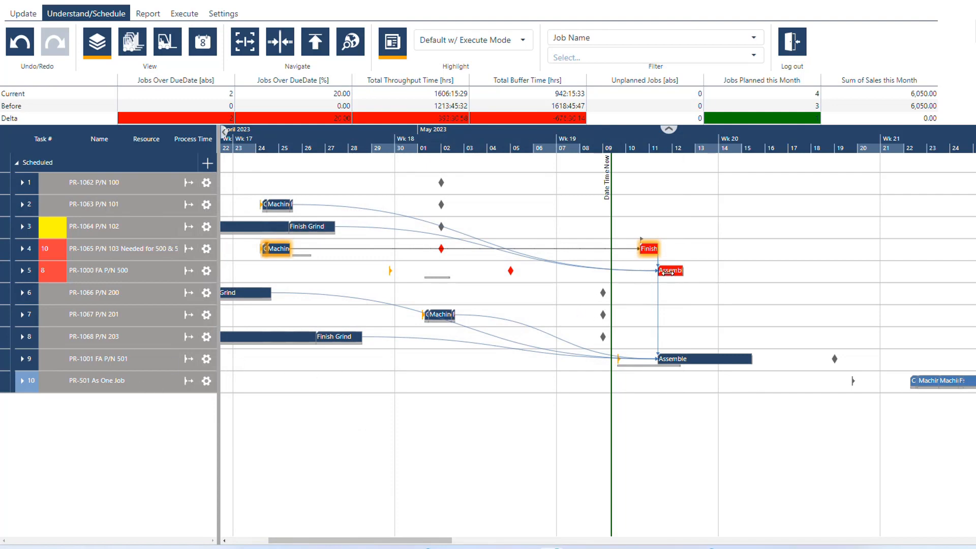
drag(649, 248, 825, 253)
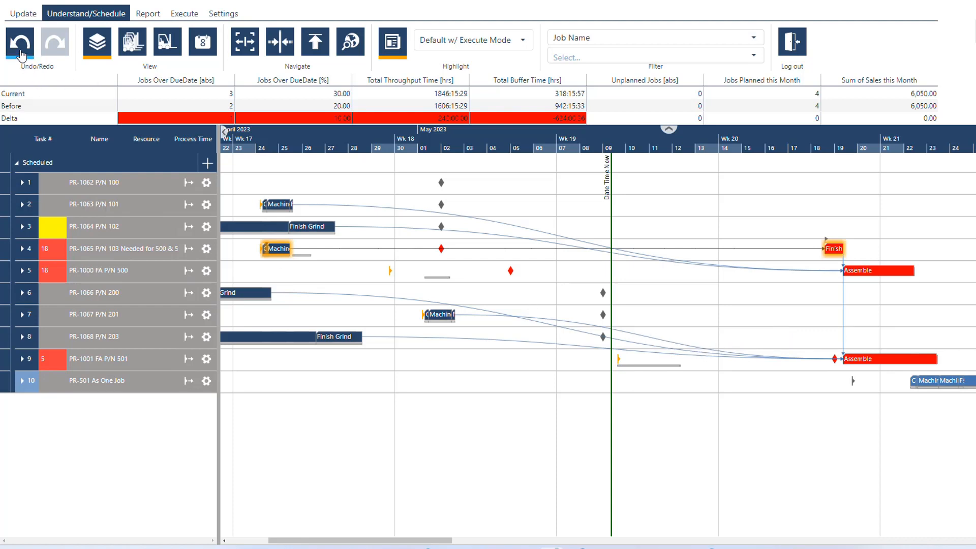
click(20, 51)
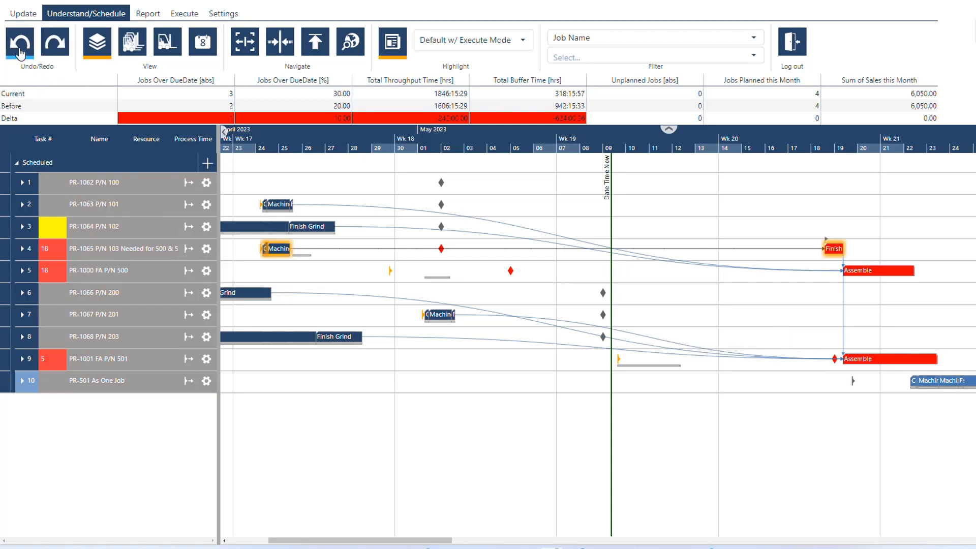
click(19, 50)
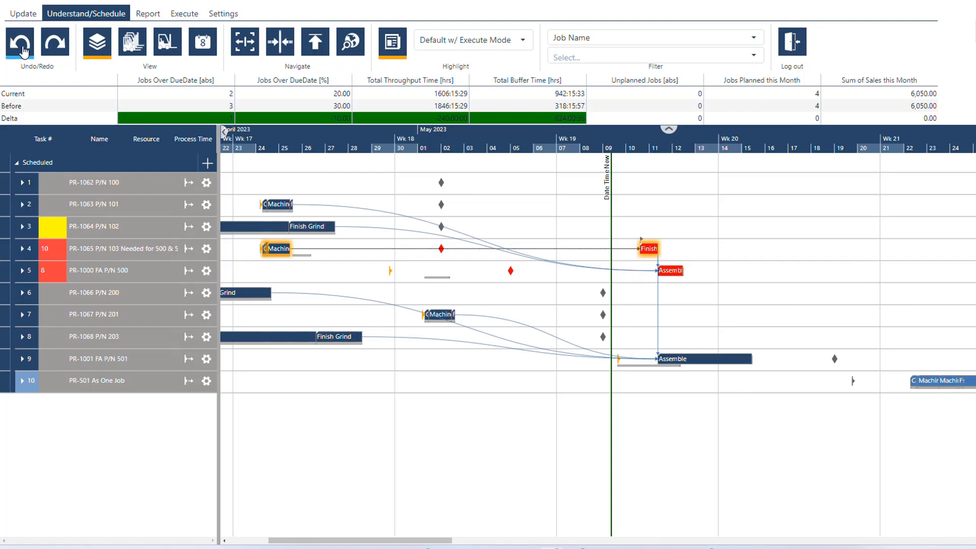
click(23, 51)
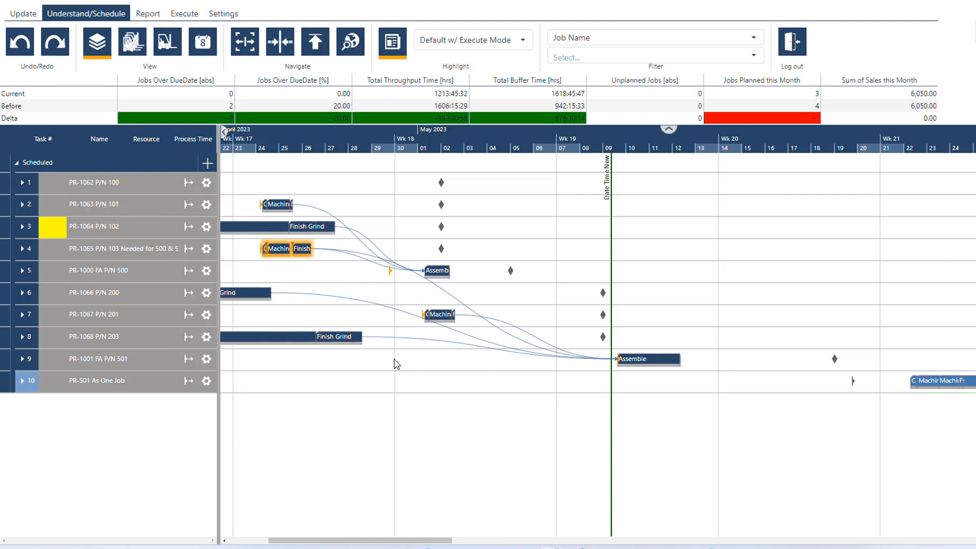
Upload the Excel file "Two Import for Webinar Subs scheduling Jobs only 05-09-2023" to import its jobs into the schedule
drag(343, 389, 488, 384)
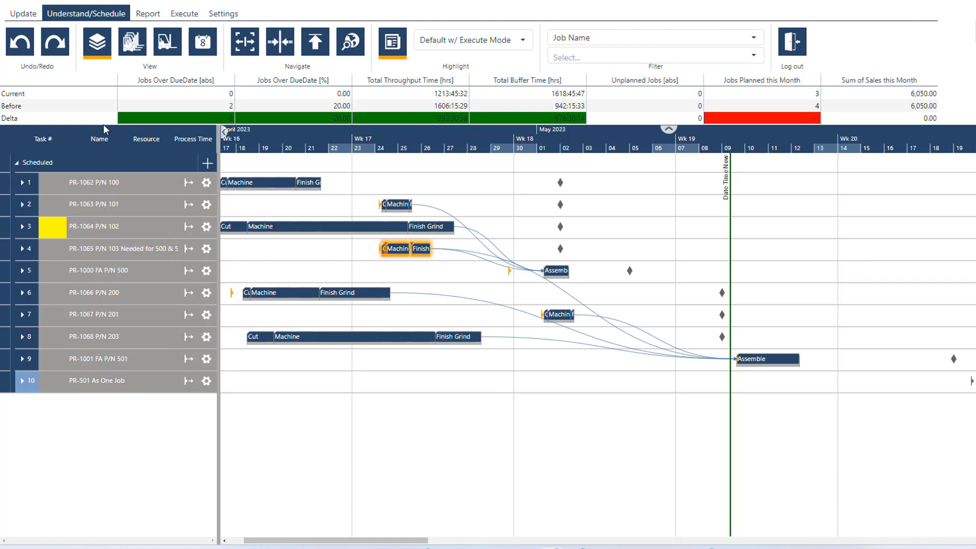
click(28, 23)
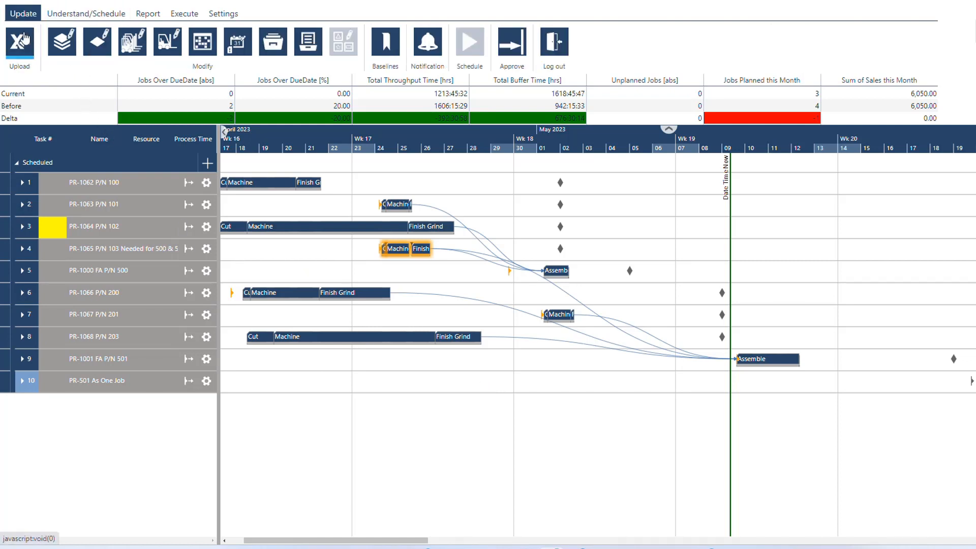
click(23, 40)
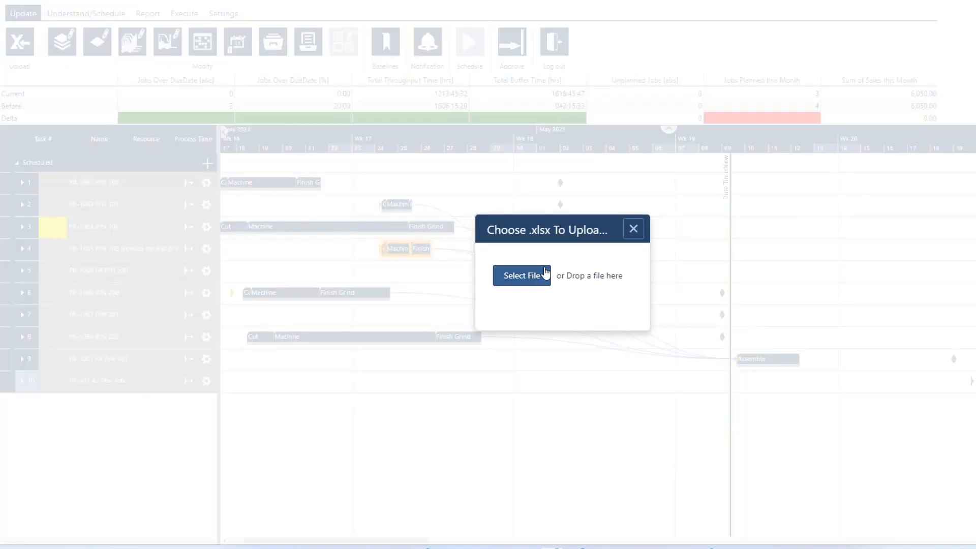
click(536, 279)
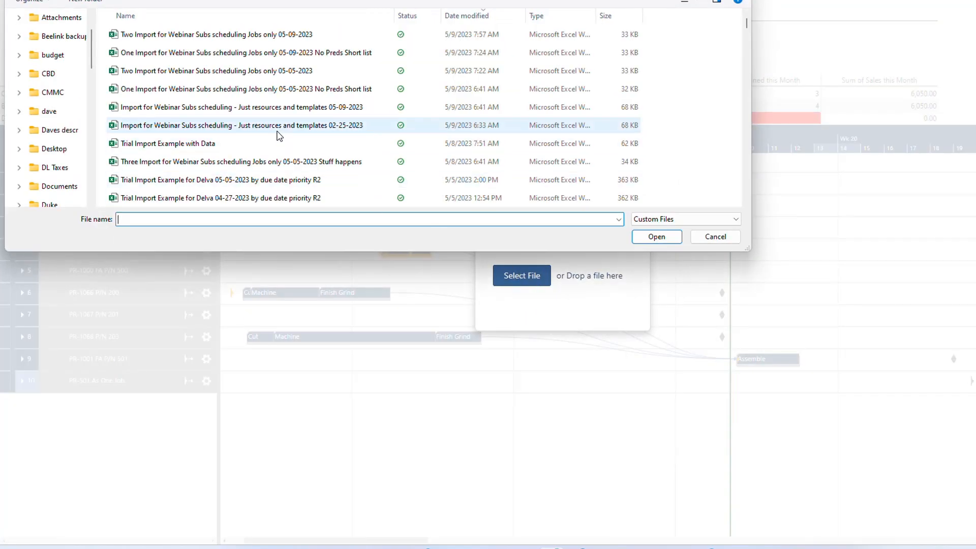
double_click(233, 40)
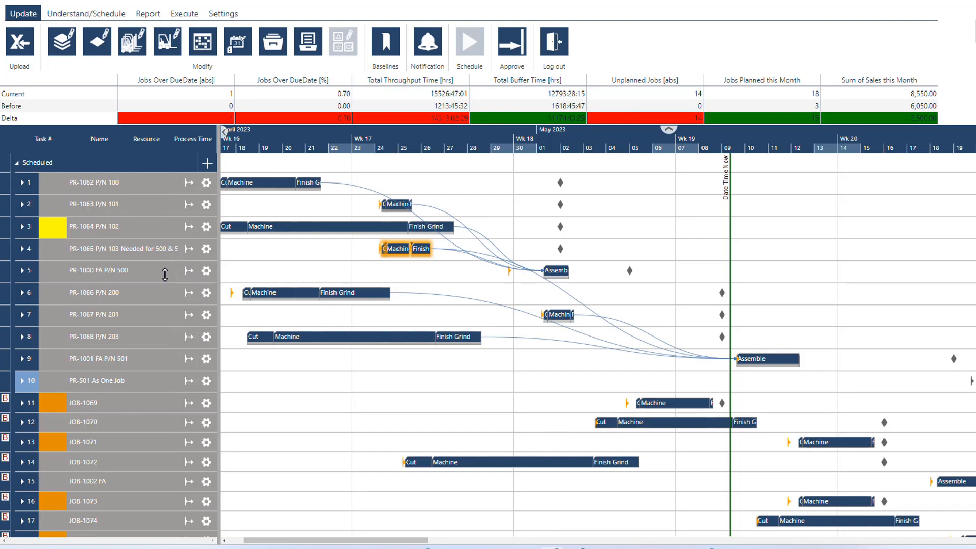
Examine the imported jobs below PR-501 As One Job in the schedule, from JOB-1069 to about JOB-1125, including their final assembly jobs
scroll(165, 275, down, 2)
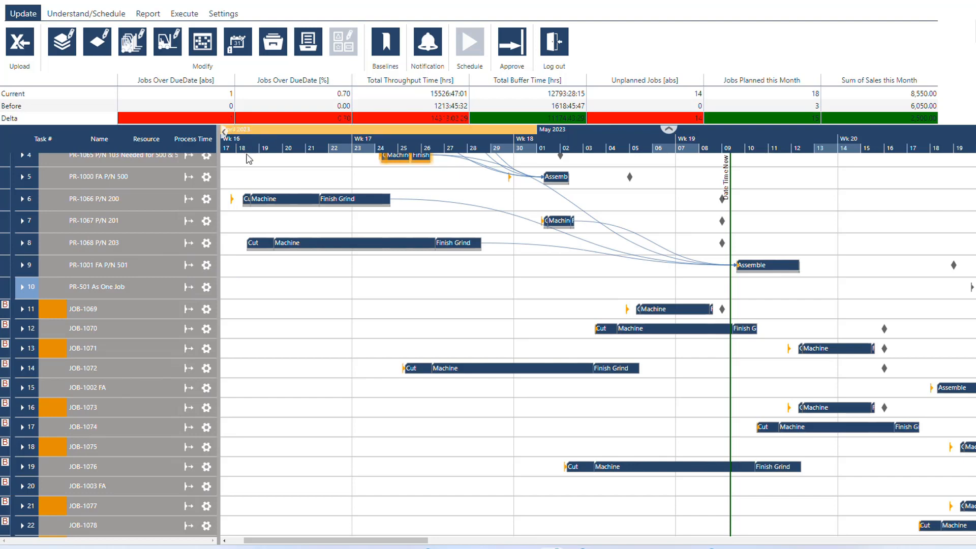
scroll(170, 217, down, 3)
scroll(171, 217, down, 1)
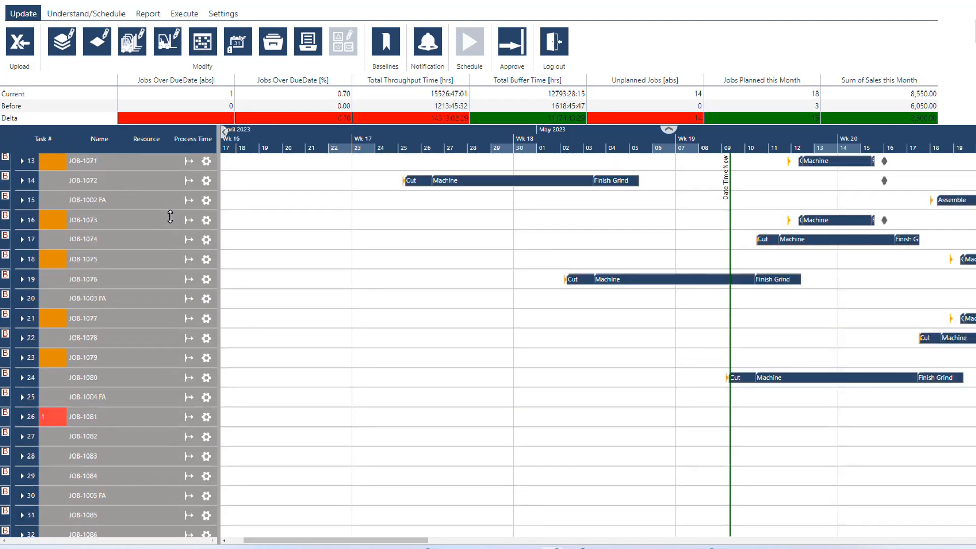
scroll(170, 216, down, 1)
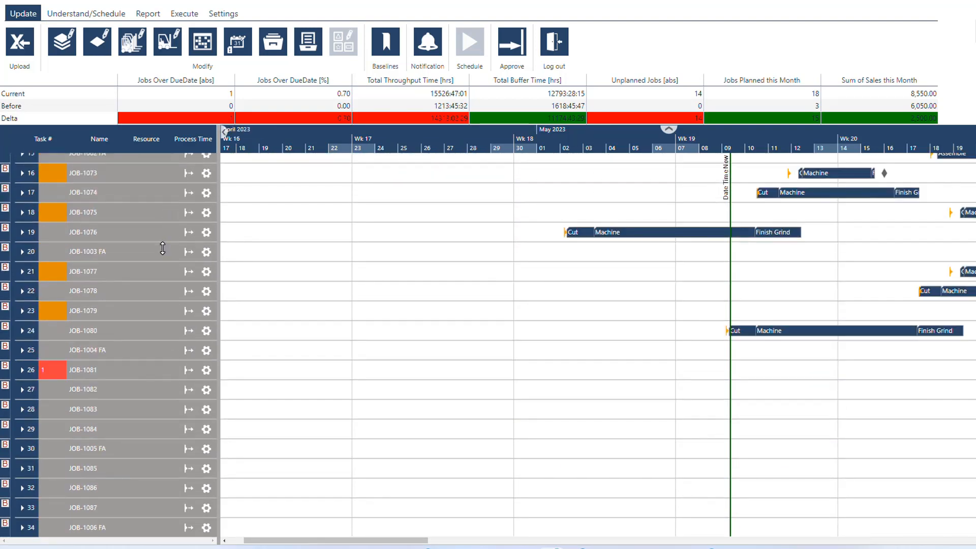
scroll(163, 248, up, 5)
scroll(162, 248, down, 5)
scroll(391, 272, up, 5)
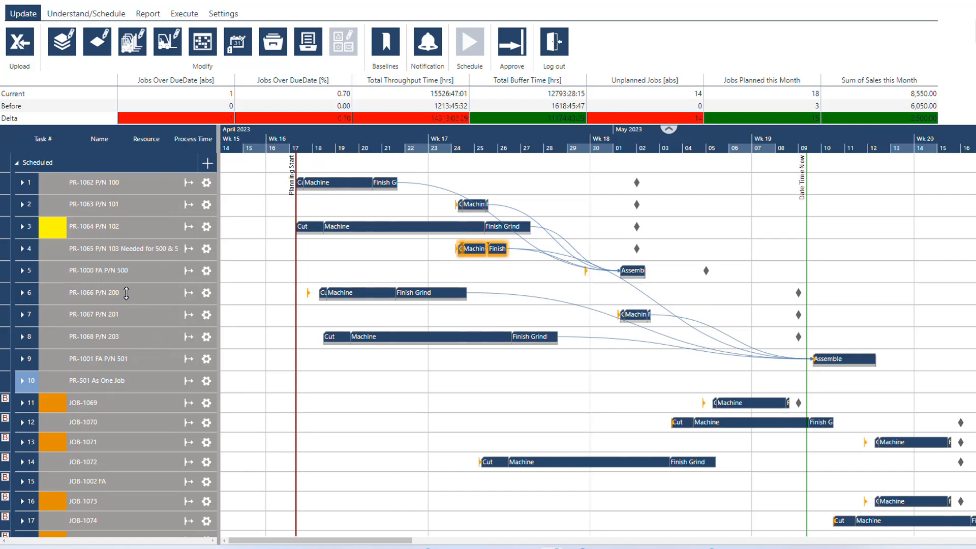
scroll(127, 294, down, 3)
scroll(126, 294, down, 7)
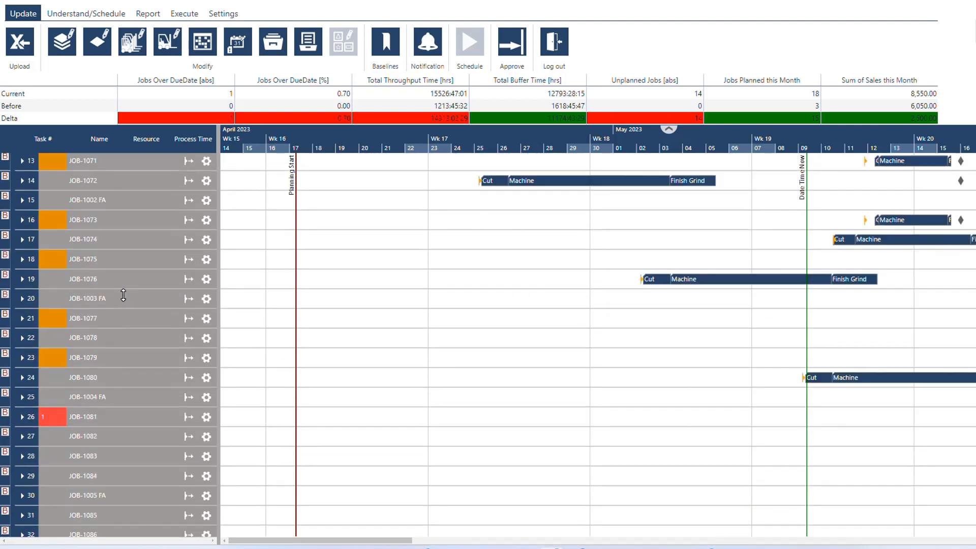
scroll(123, 295, down, 3)
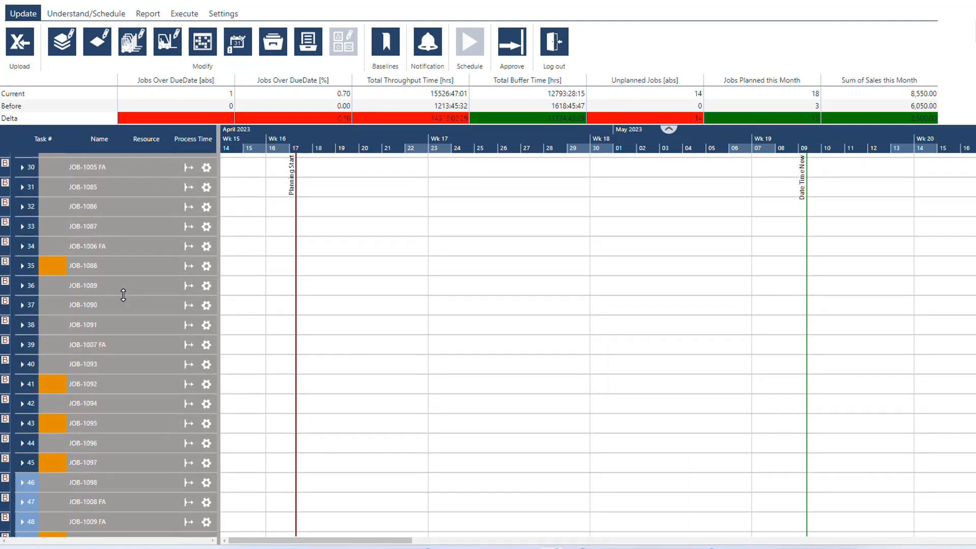
scroll(123, 295, down, 7)
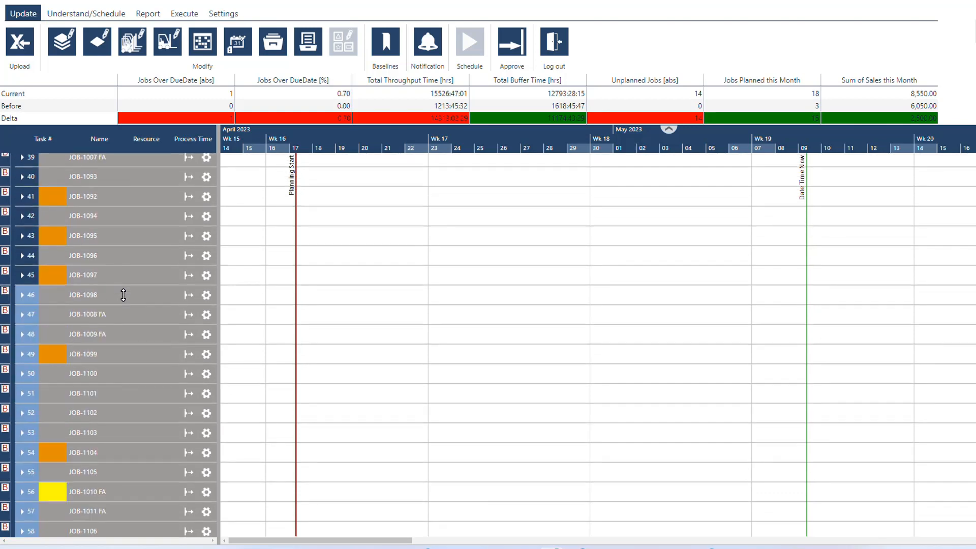
scroll(123, 295, down, 6)
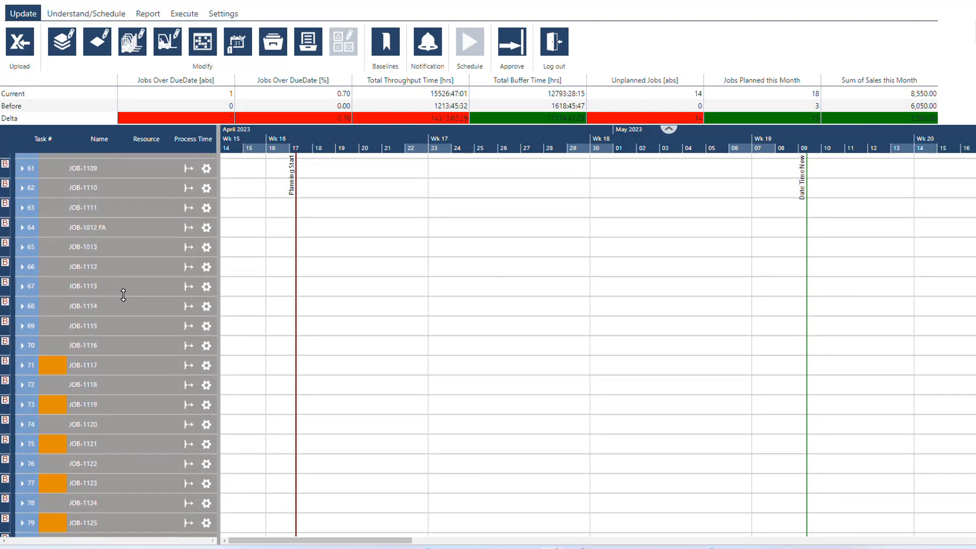
scroll(121, 290, up, 3)
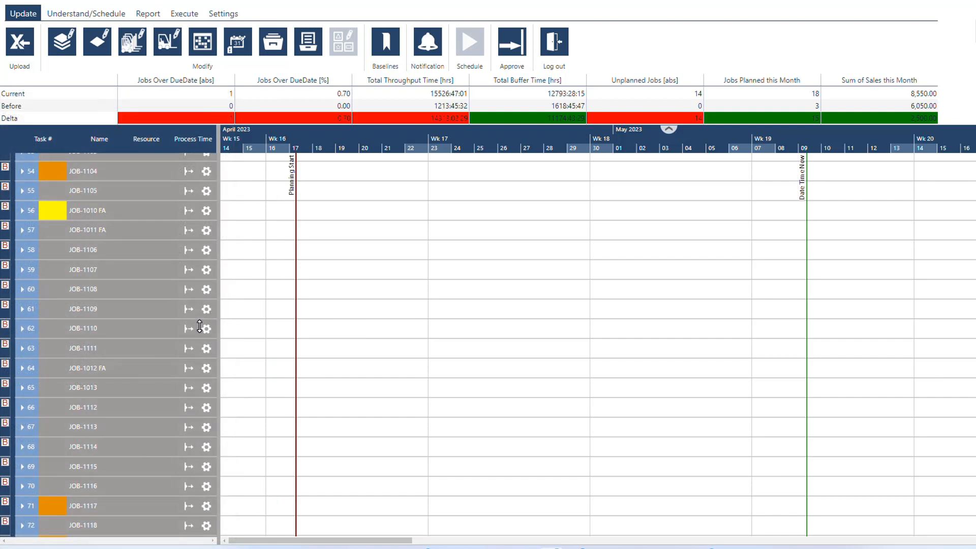
scroll(200, 325, down, 2)
scroll(200, 326, up, 14)
scroll(199, 326, up, 7)
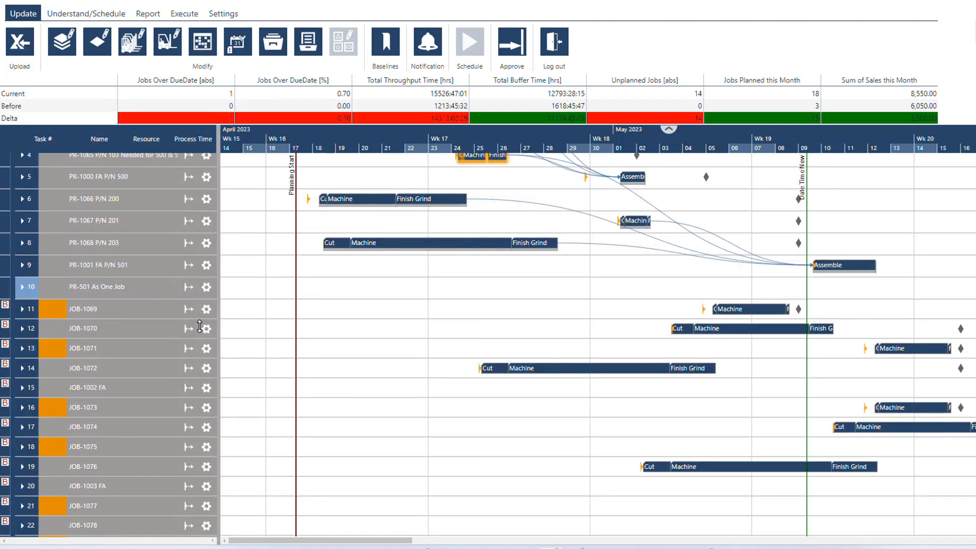